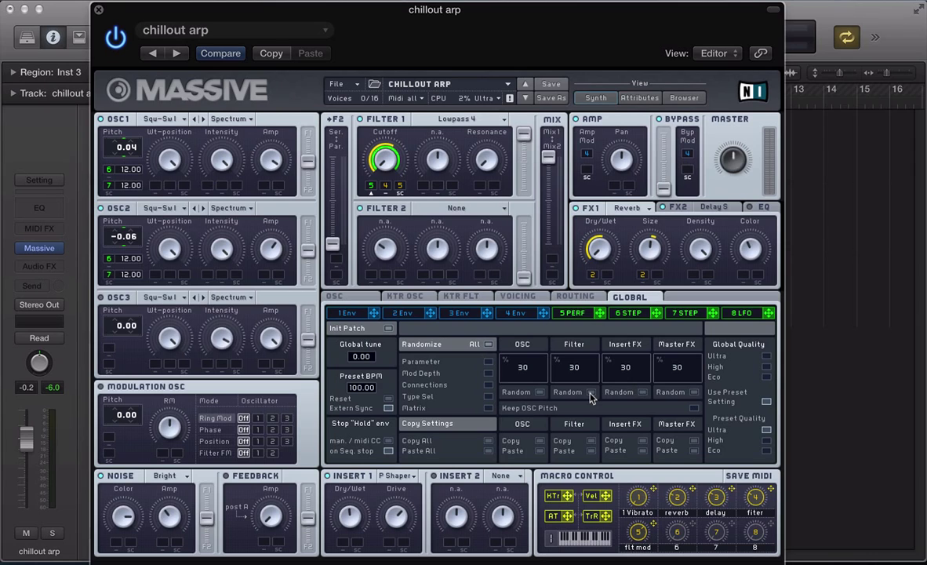
Review the stepper patterns of modulators 7 and 6 in the chillout arp patch, and close the Massive window
click(681, 313)
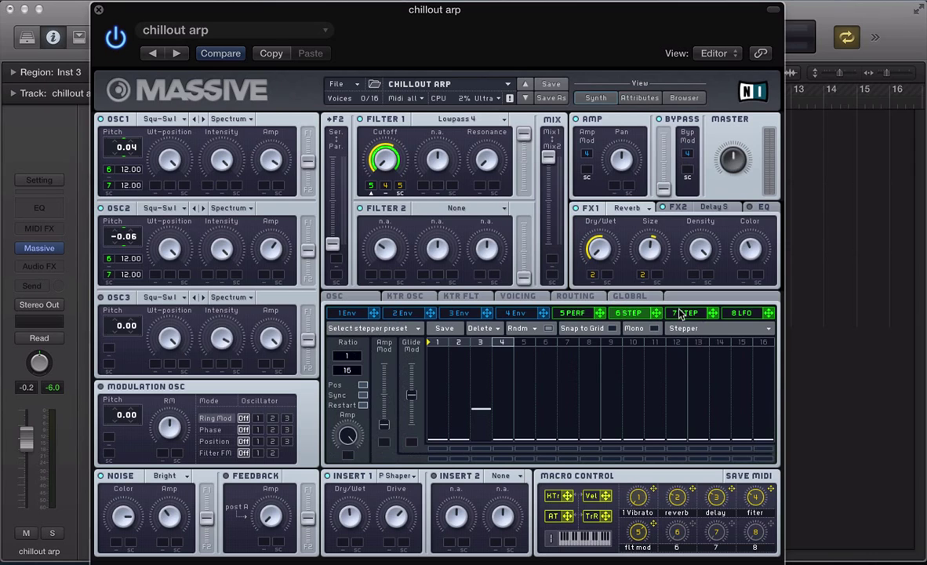
click(634, 316)
key(super+w)
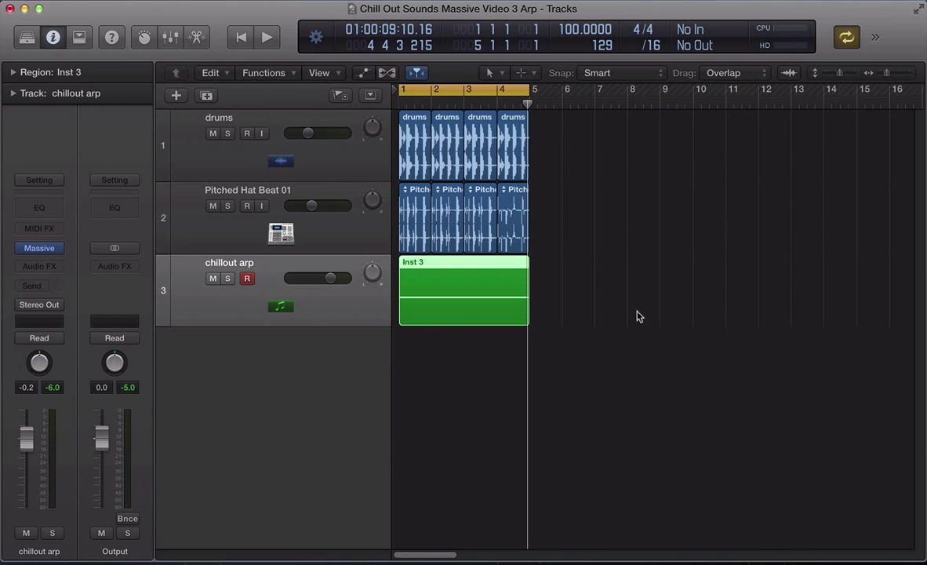
Inspect the notes of the Inst 3 region in the piano roll, close it, and bring back the Massive window
key(p)
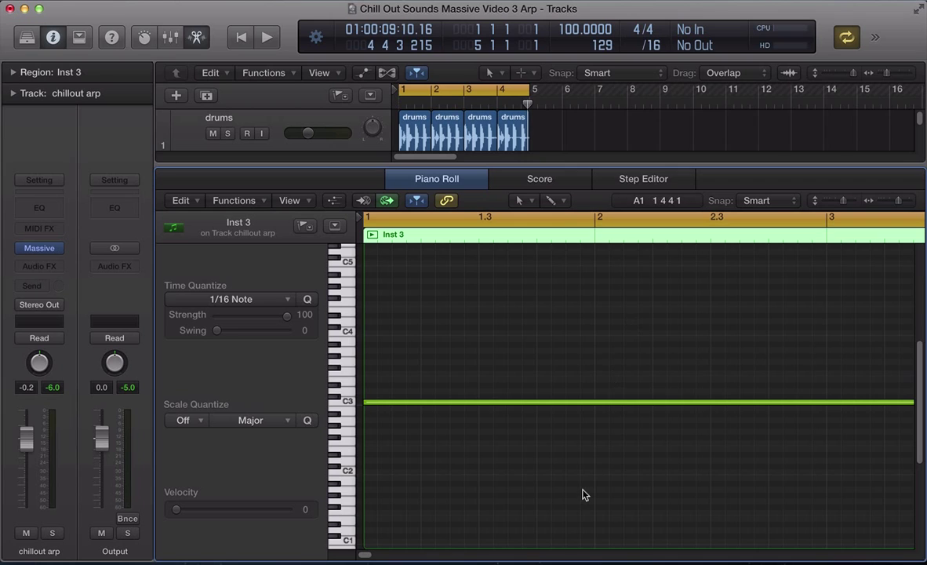
key(z)
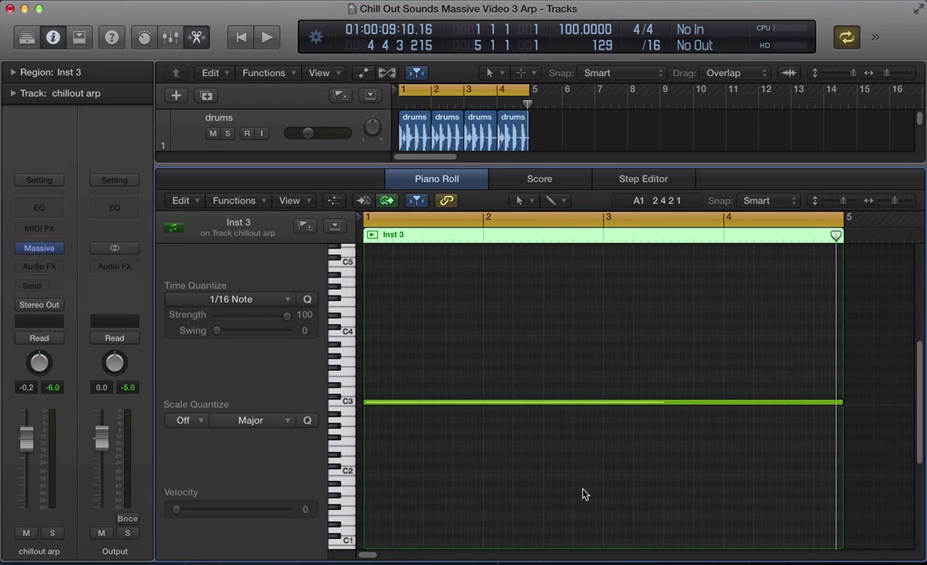
key(p)
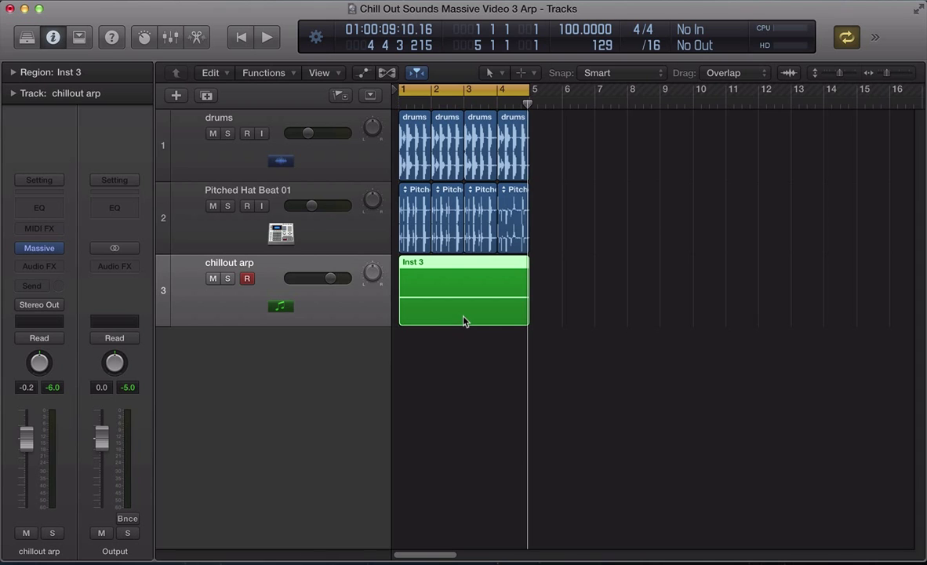
key(v)
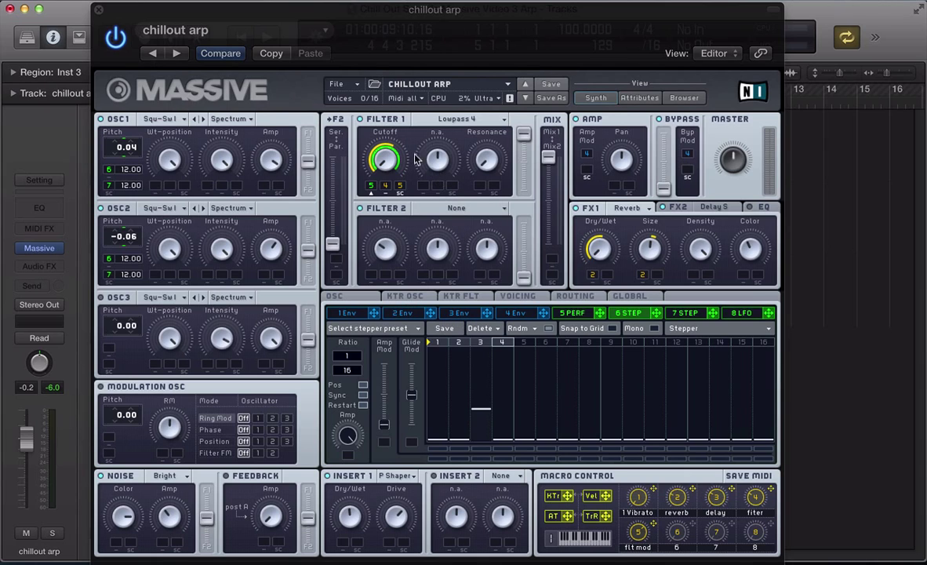
Start a new sound in Massive and detune OSC1 to 0.04 and OSC2 to -0.06
click(347, 86)
click(346, 88)
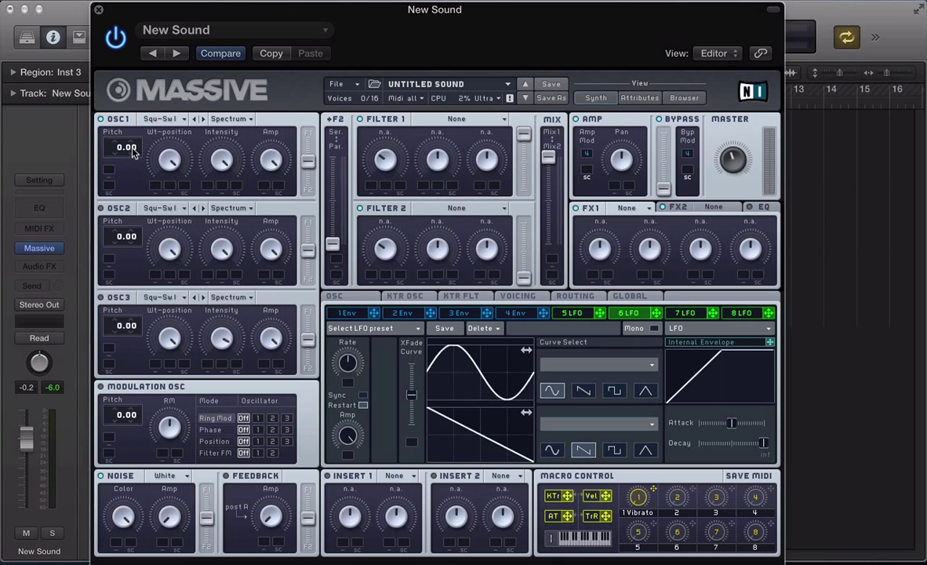
drag(136, 151, 141, 146)
drag(134, 243, 136, 248)
Set Filter 1 to Lowpass 4 and turn its resonance fully down
click(471, 121)
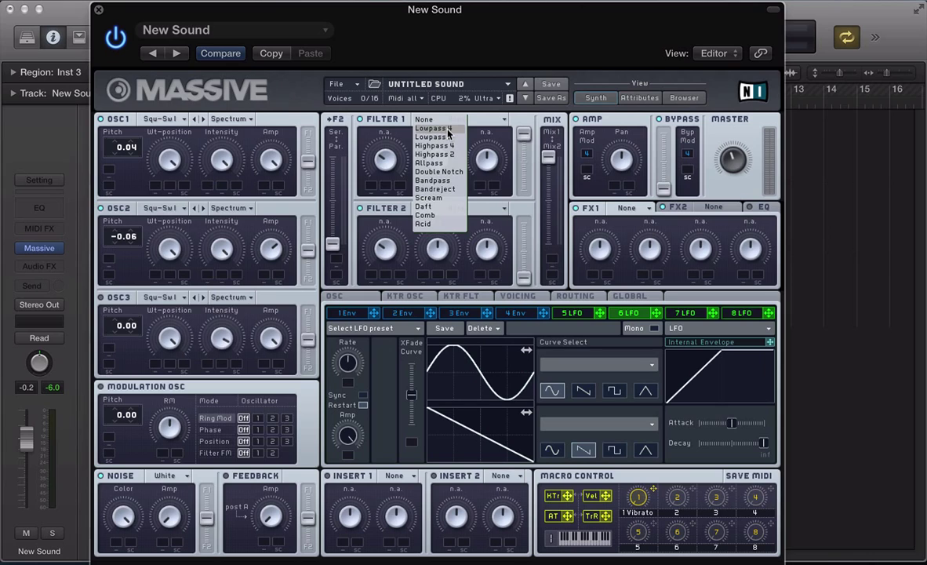
click(449, 131)
drag(487, 159, 504, 223)
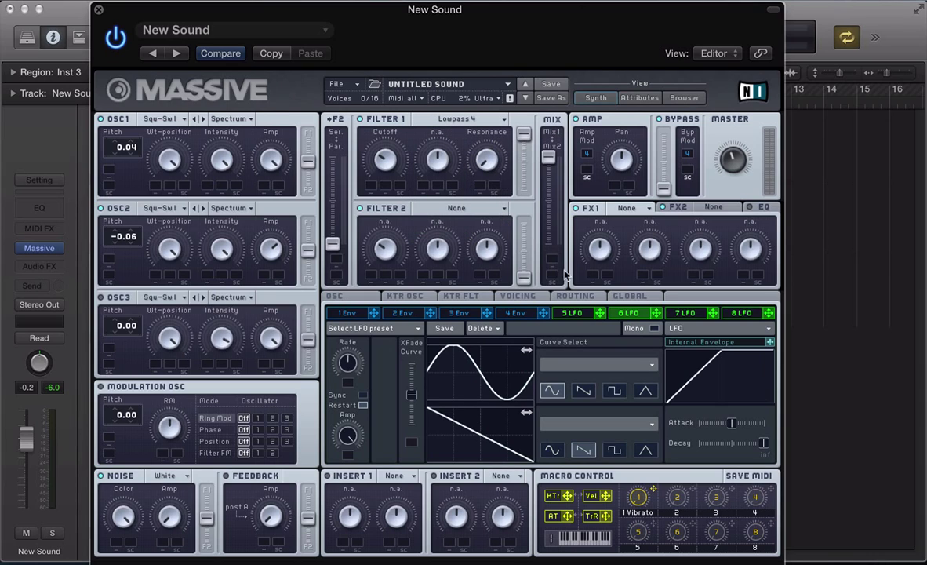
Switch modulator 5 to Performer and assign it to Filter 1's fully lowered cutoff with full modulation range
click(681, 328)
click(681, 343)
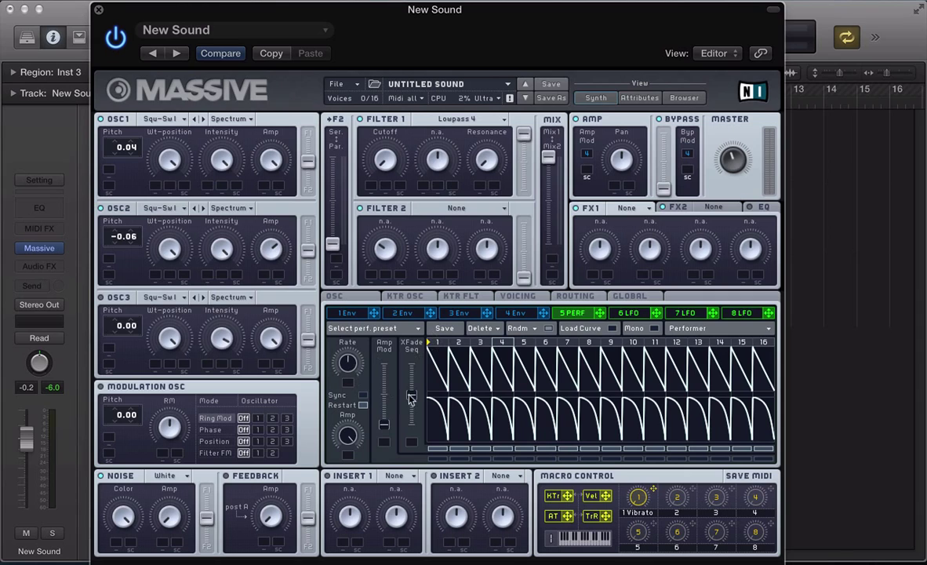
mouse_move(600, 312)
mouse_down()
mouse_move(590, 325)
mouse_move(552, 314)
mouse_move(368, 200)
mouse_move(379, 163)
mouse_move(329, 88)
mouse_up()
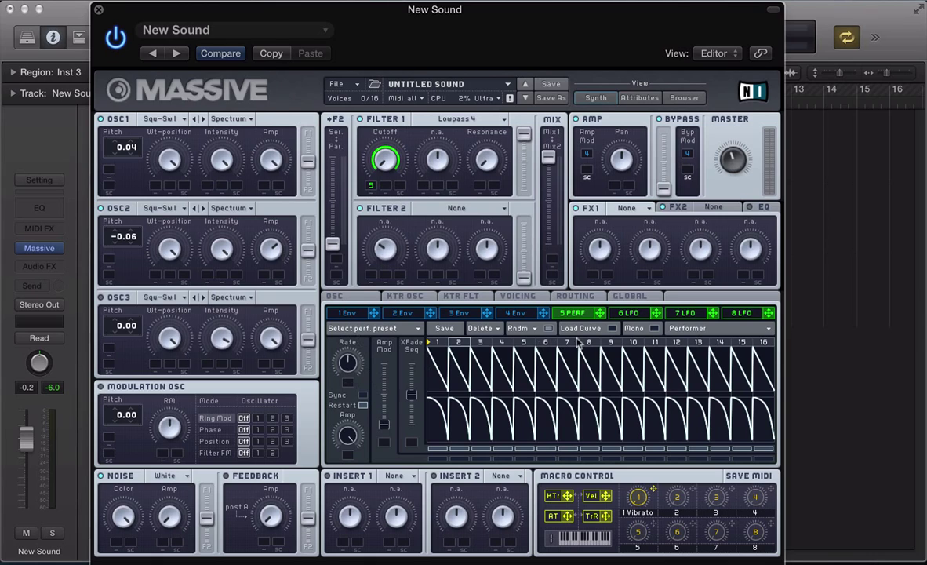
Sync the Performer at a 1/16 ratio over four steps and load a steep exponential decay curve into steps 1 to 4 of the upper row
click(362, 395)
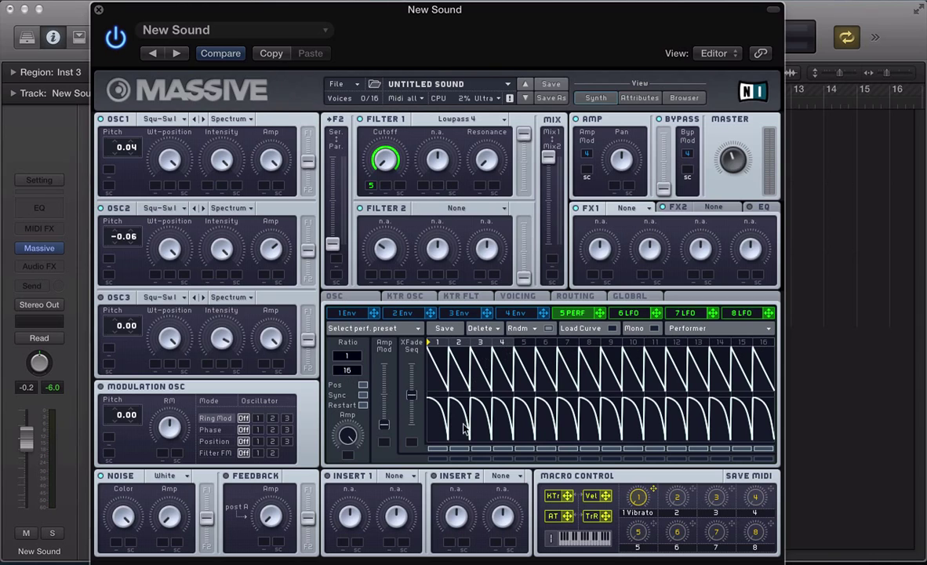
drag(414, 363, 390, 352)
click(441, 363)
click(612, 329)
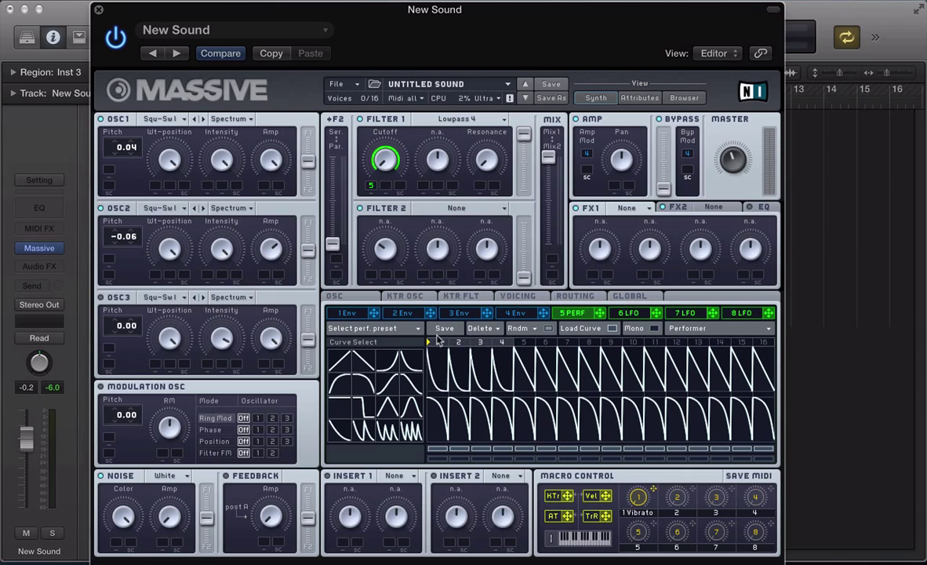
click(614, 330)
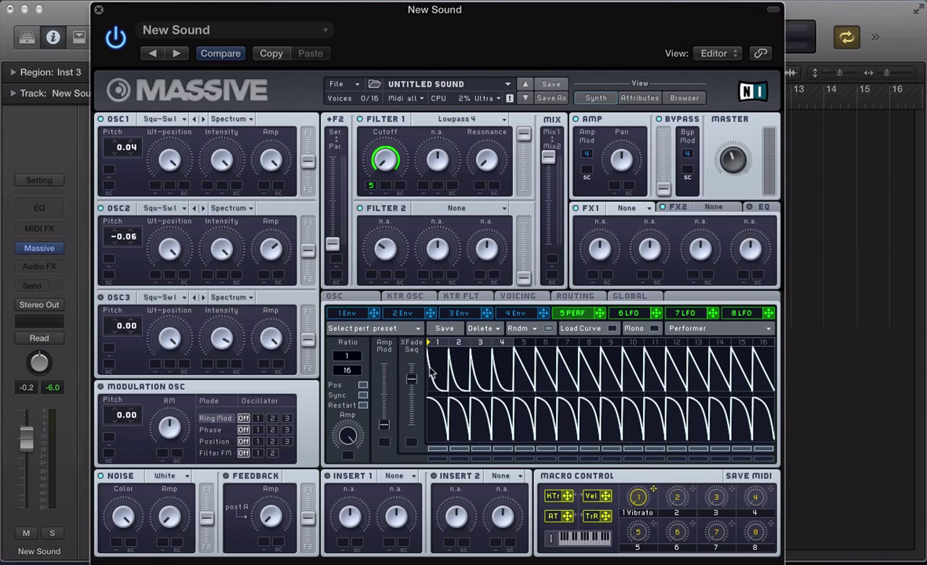
Drop steps 1 and 4 to zero in both Performer rows and place the sequence crossfade near the middle
click(499, 378)
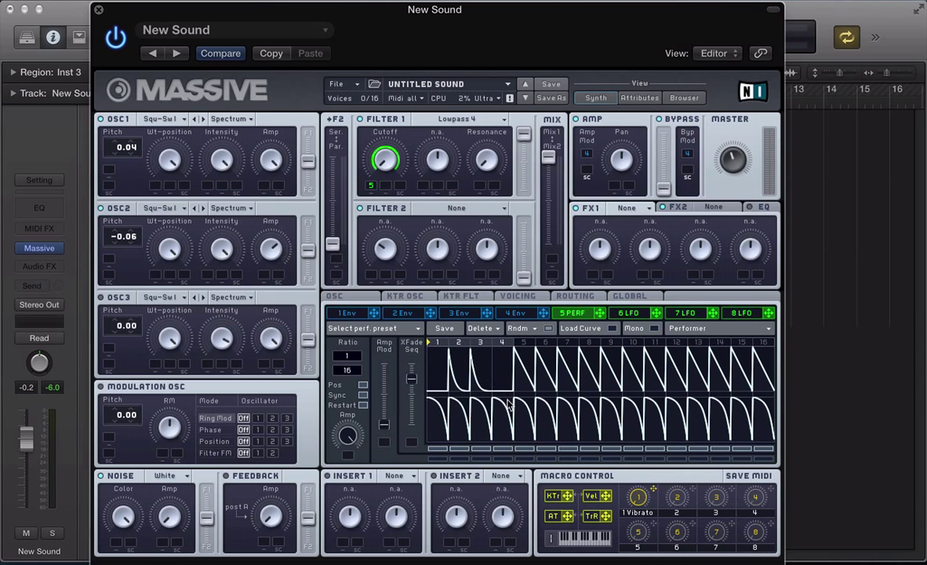
drag(413, 381, 420, 355)
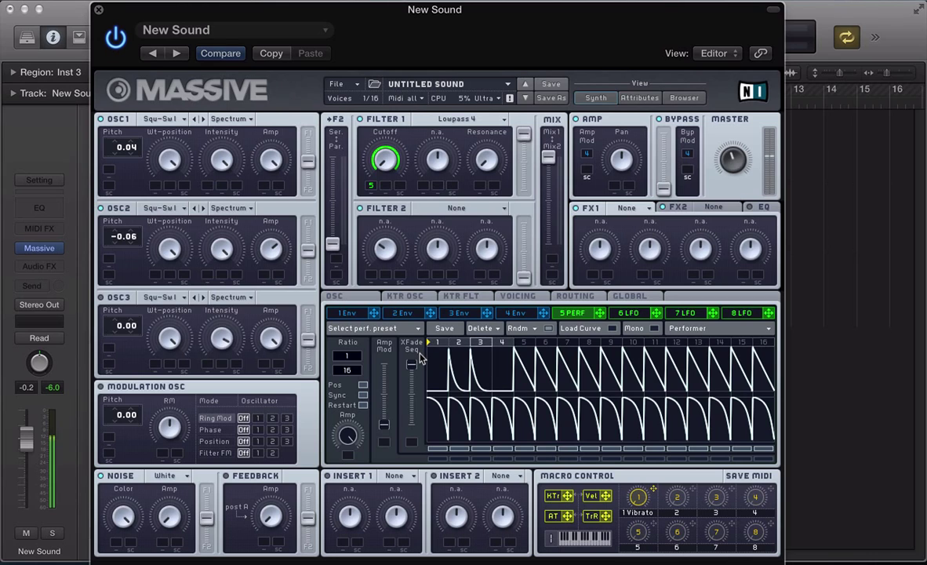
drag(412, 366, 416, 393)
click(476, 385)
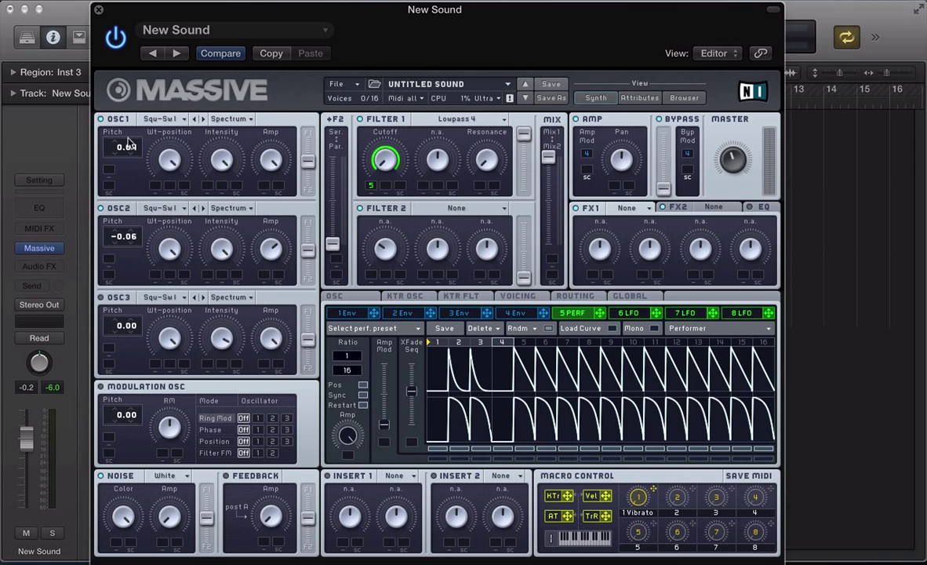
Switch modulator 6 to Stepper and sync it at a 1/16 ratio over four steps
click(633, 313)
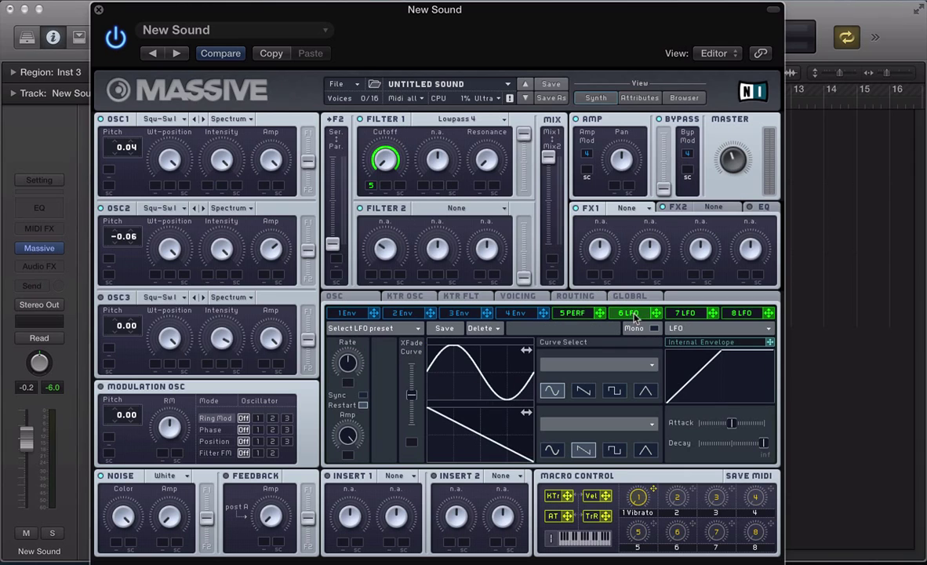
click(676, 328)
click(673, 348)
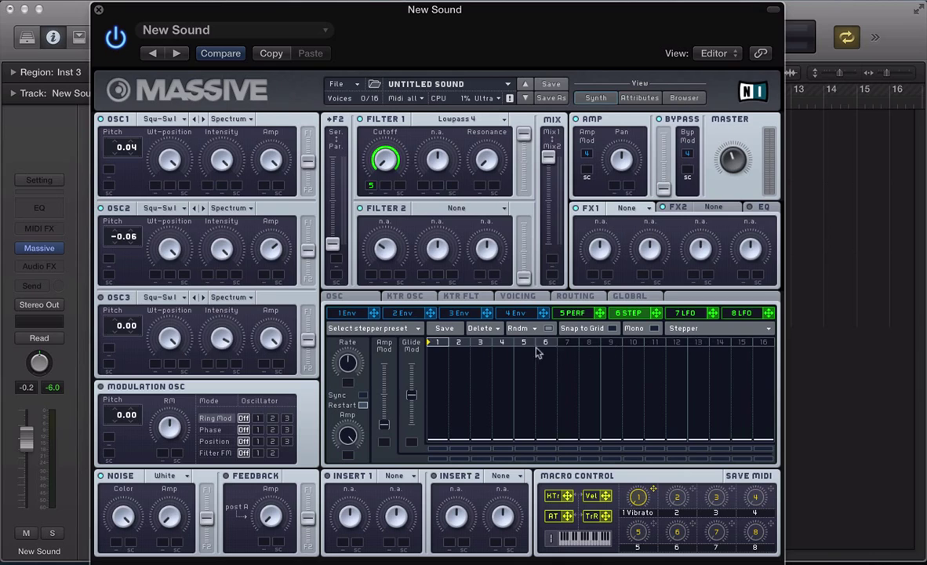
click(363, 395)
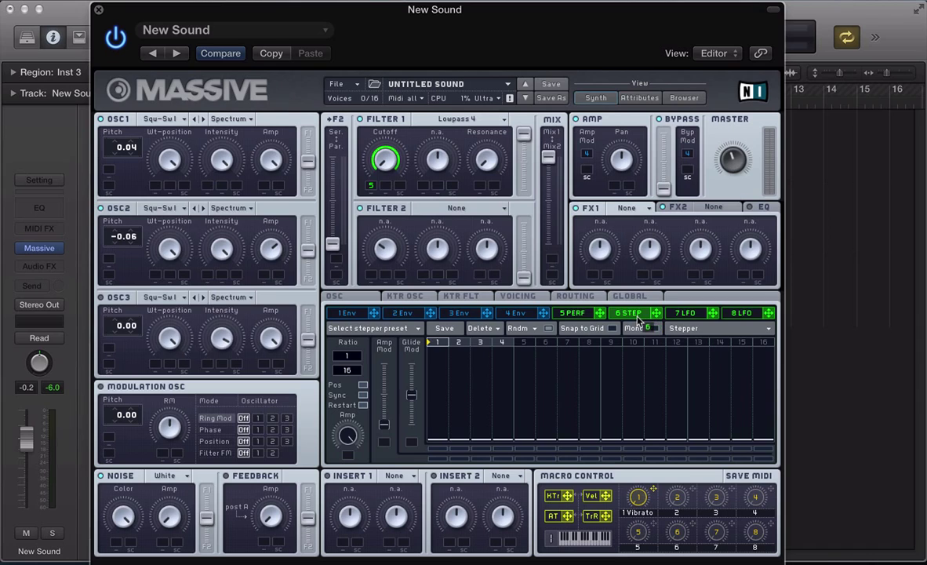
Assign modulator 6 to the pitch of OSC1 and OSC2 with a modulation amount of 12.00 on each
drag(657, 314, 650, 321)
drag(632, 317, 111, 176)
drag(110, 263, 111, 263)
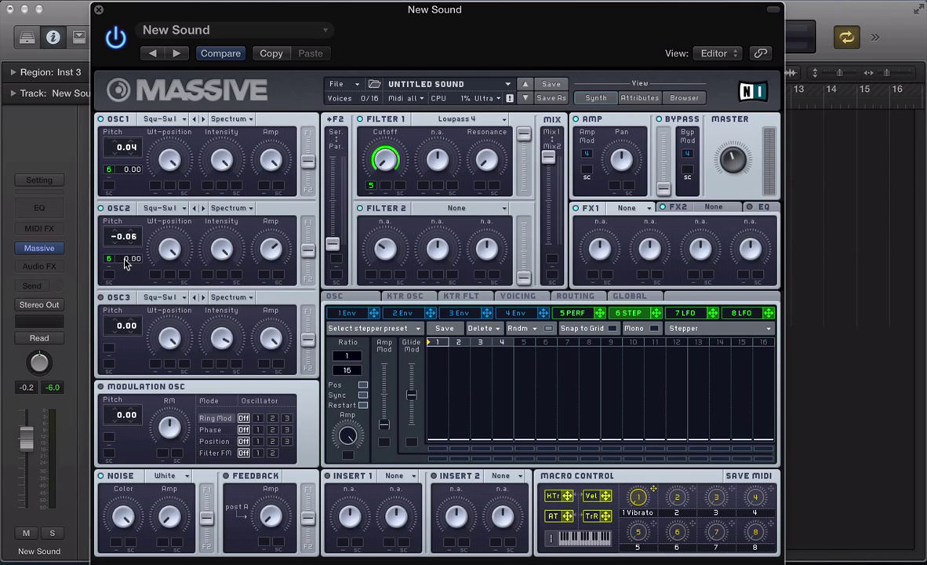
drag(128, 263, 131, 259)
Raise step 3 of Stepper 6 to about a third of its height with Snap to Grid on, and compare the pattern with Performer 5
drag(483, 397, 483, 409)
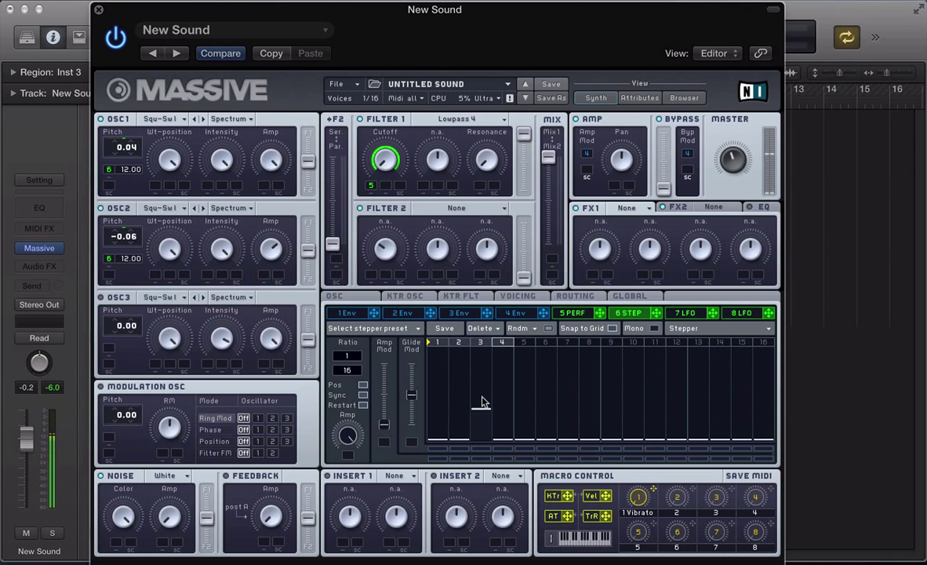
click(572, 312)
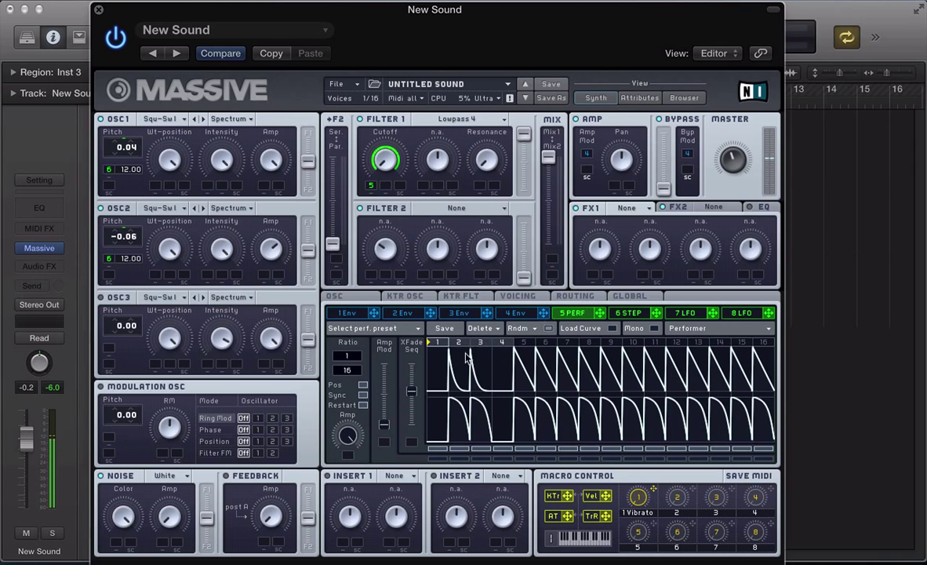
click(627, 313)
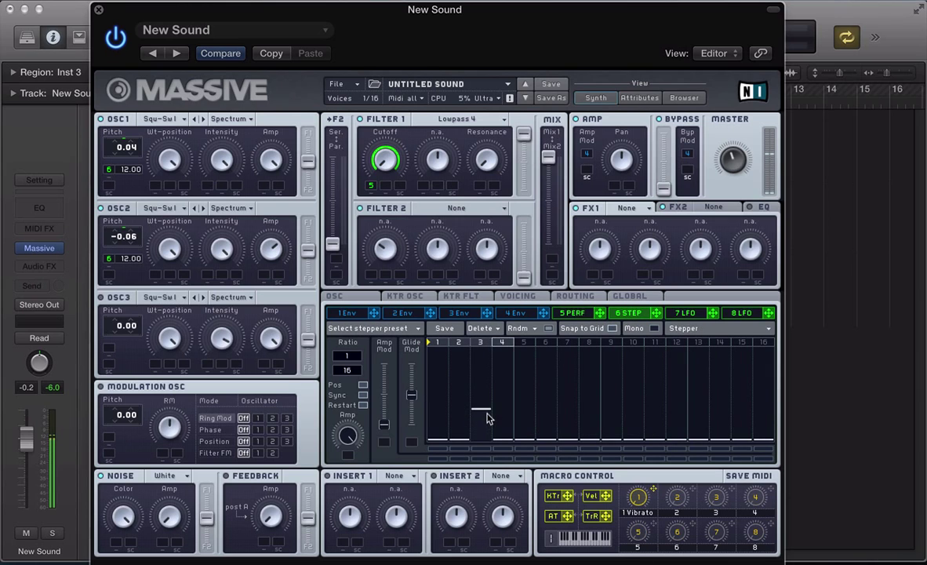
click(572, 312)
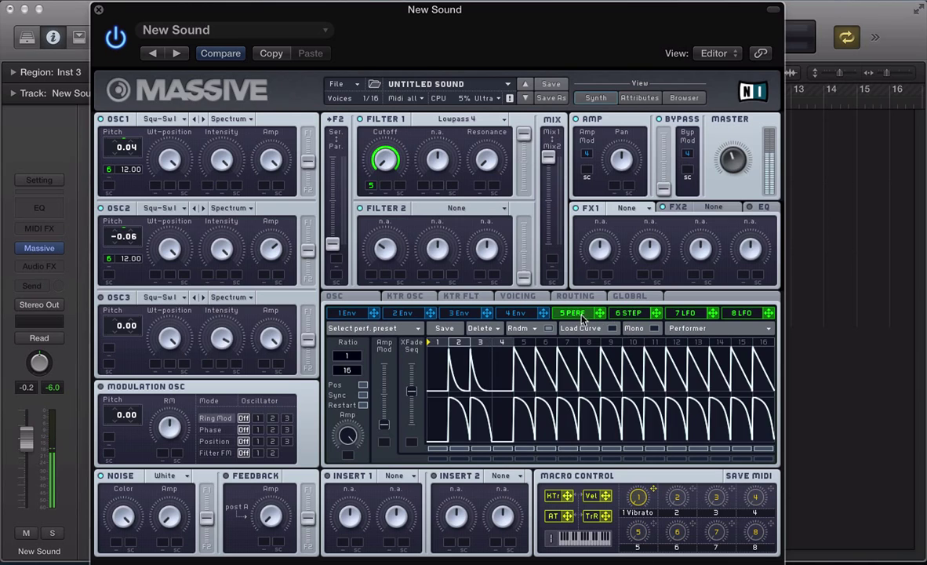
click(624, 313)
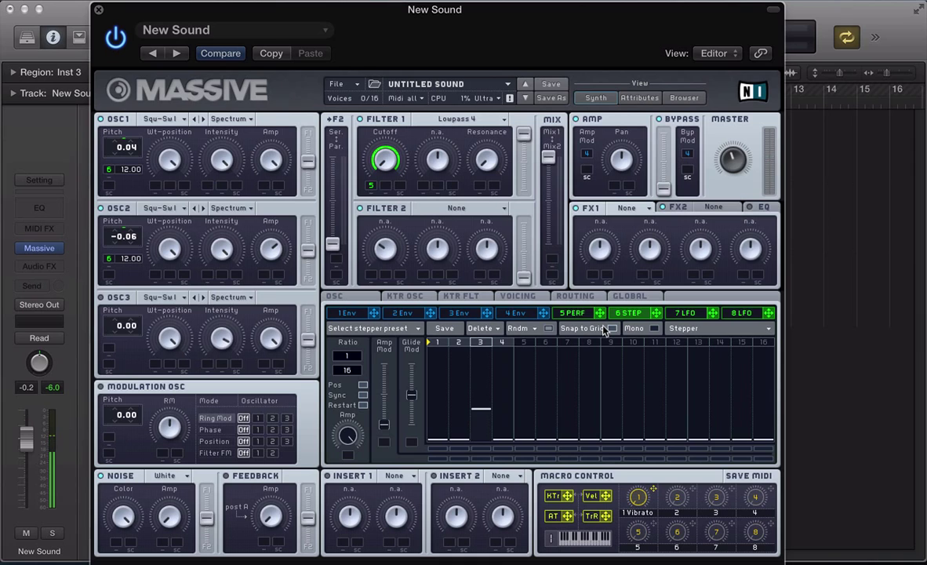
Switch modulator 7 to a Stepper synced at a 1/16 ratio and assign it to OSC1 and OSC2 pitch with an amount of 12.00
click(681, 313)
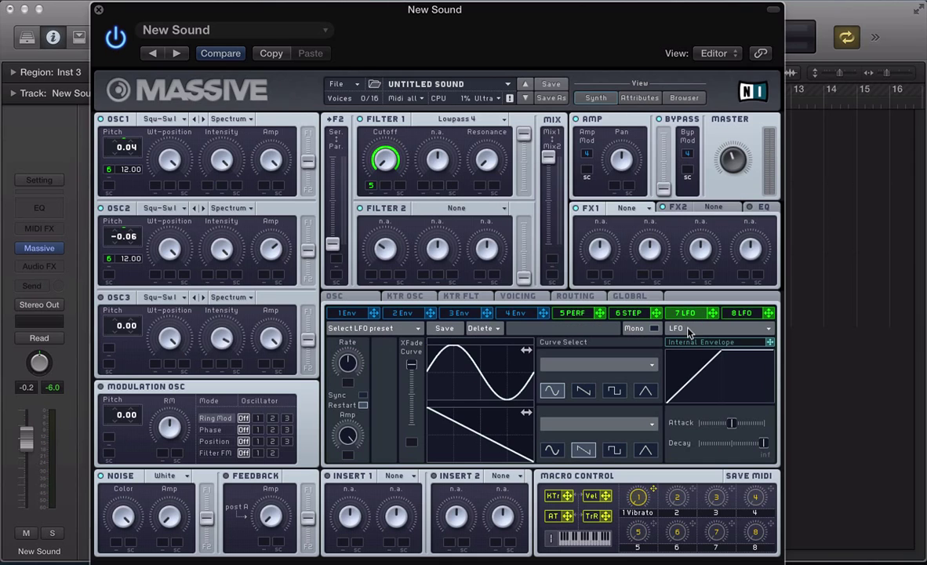
click(689, 330)
click(688, 346)
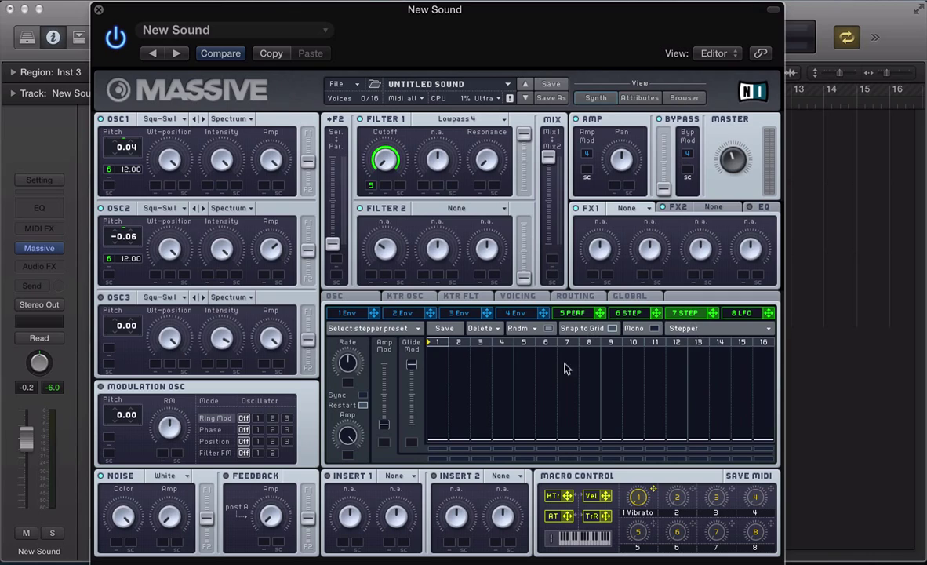
click(362, 395)
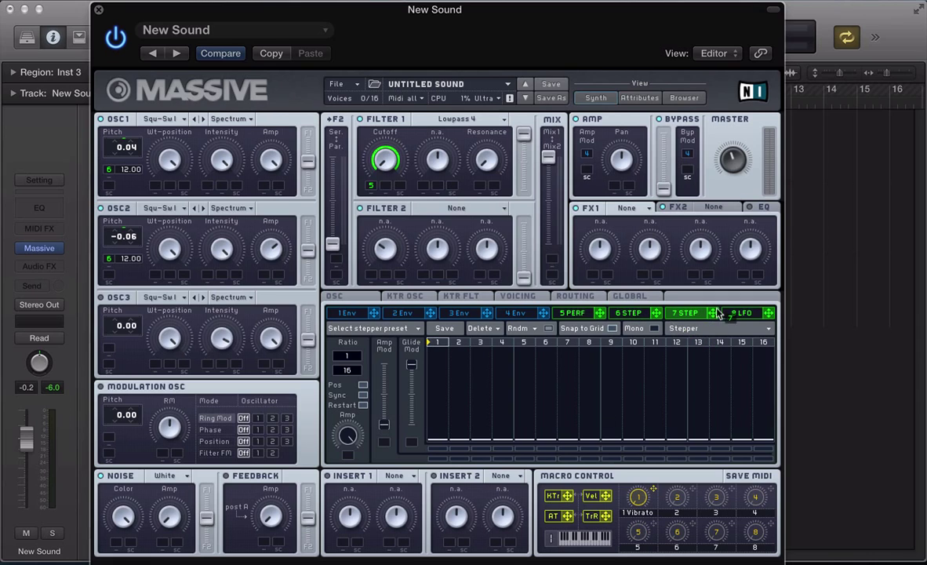
drag(295, 220, 109, 275)
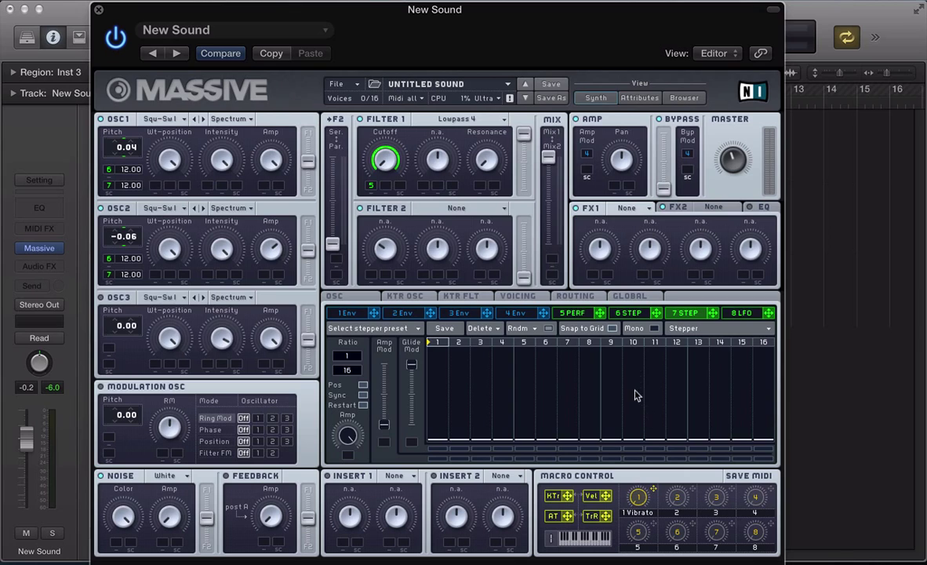
Raise Stepper 7's steps 6, 10 and 14 slightly, step 7 a bit higher and step 11 highest, and compare with modulators 6 and 5
click(545, 430)
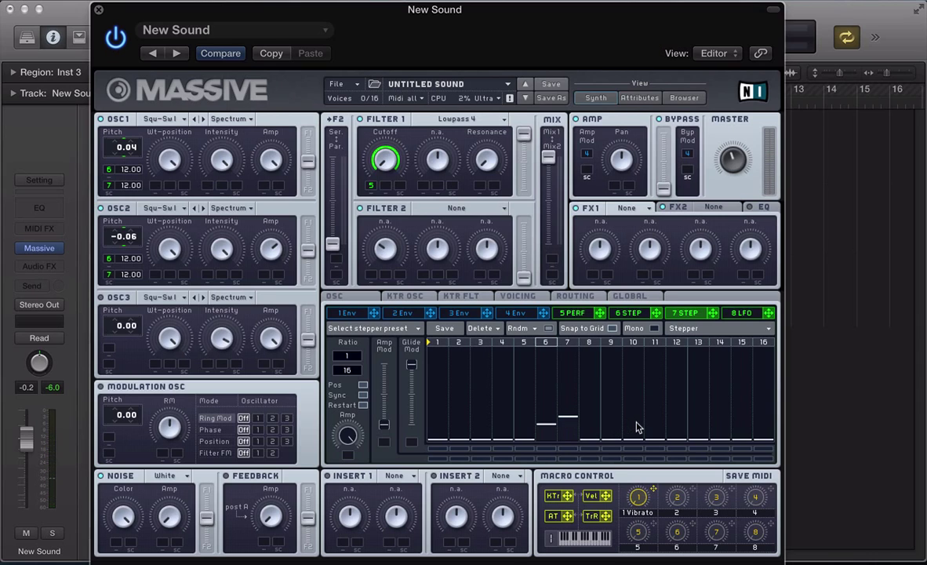
drag(637, 428, 650, 408)
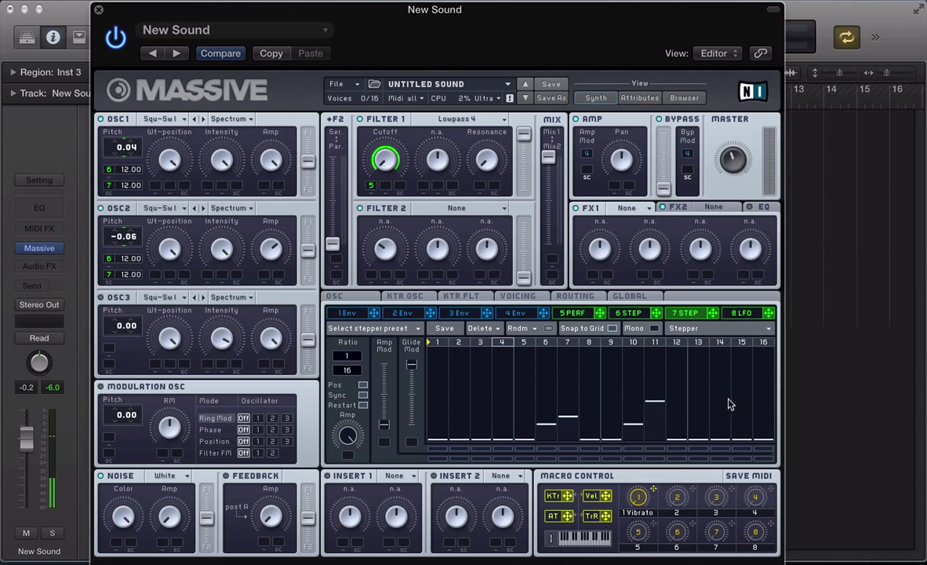
click(719, 424)
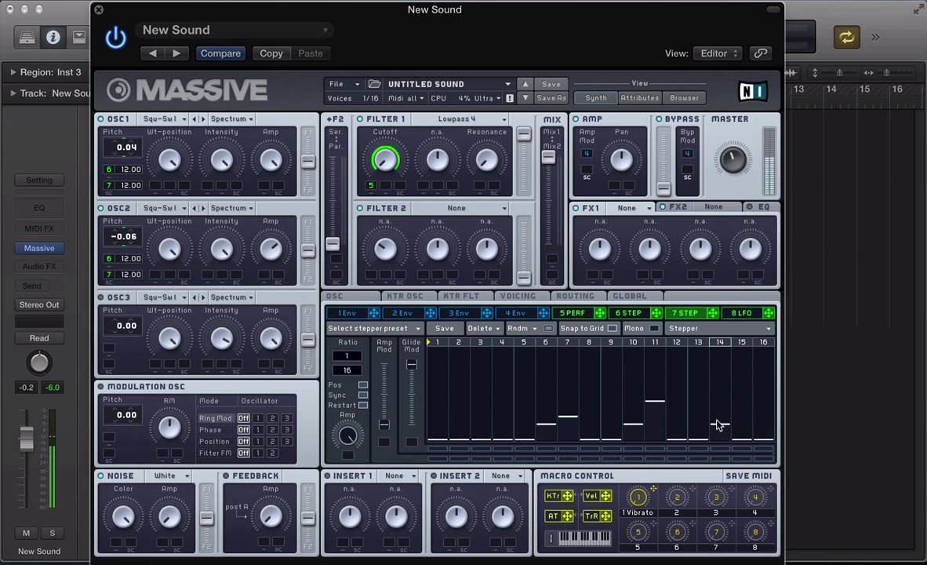
click(630, 315)
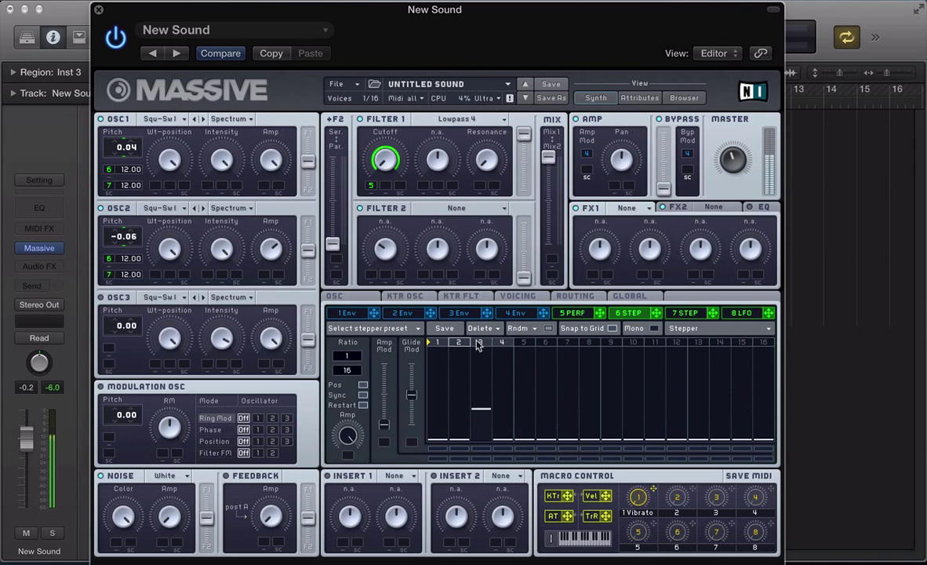
click(571, 313)
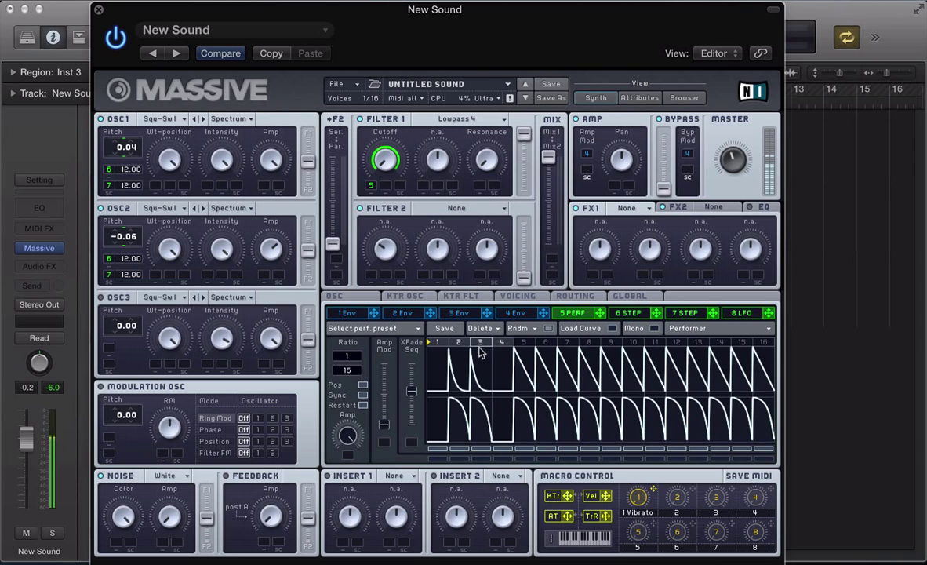
Examine the step patterns of Stepper 6 and Stepper 7 to see how they combine on the oscillator pitches
click(629, 313)
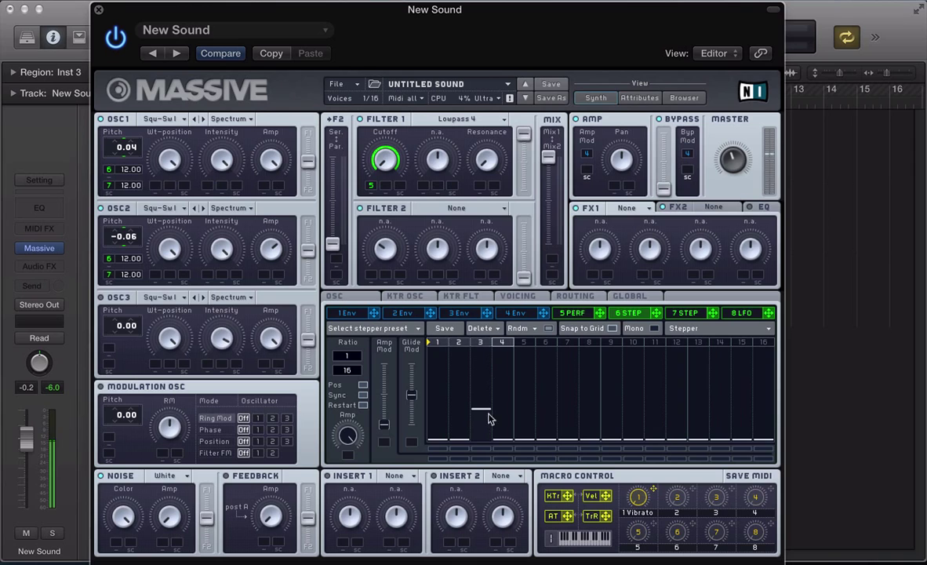
drag(488, 418, 562, 404)
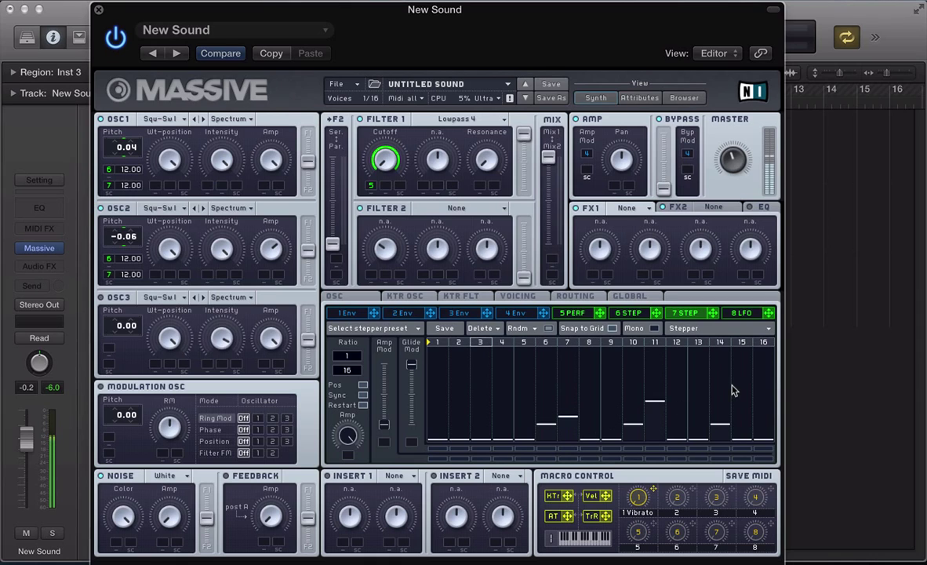
click(546, 428)
click(631, 314)
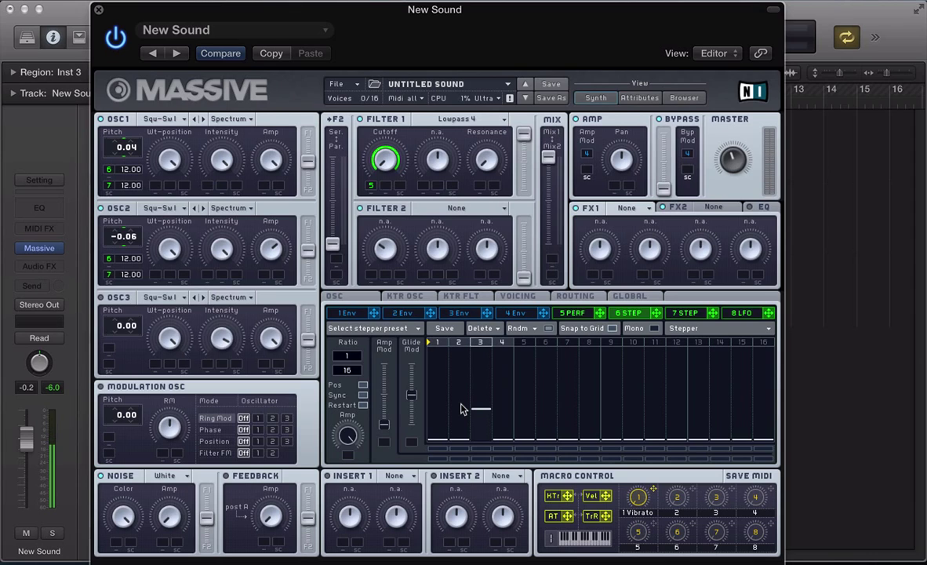
Load Reverb in FX1 with macro 2 modulating its Dry/Wet and Size, and name the macro "reverb"
click(635, 211)
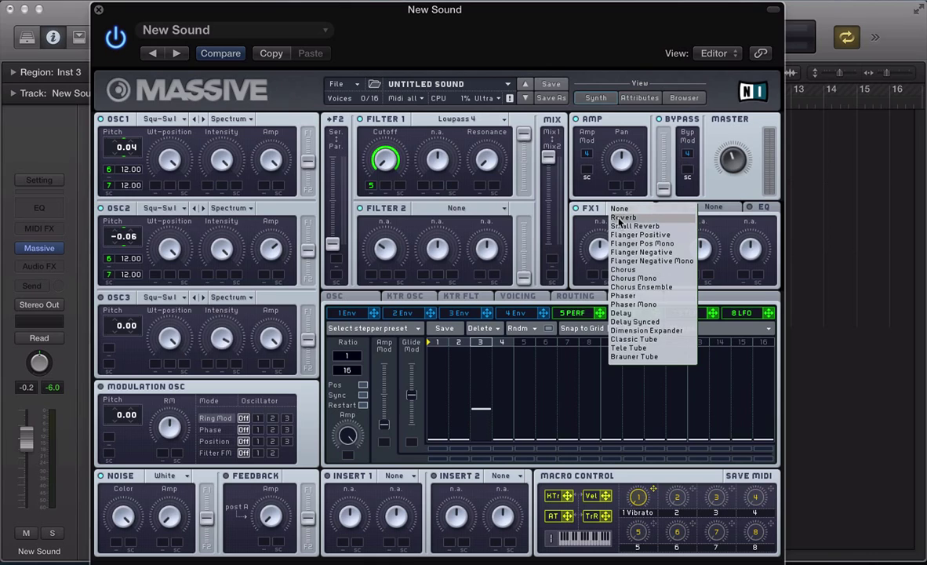
click(623, 221)
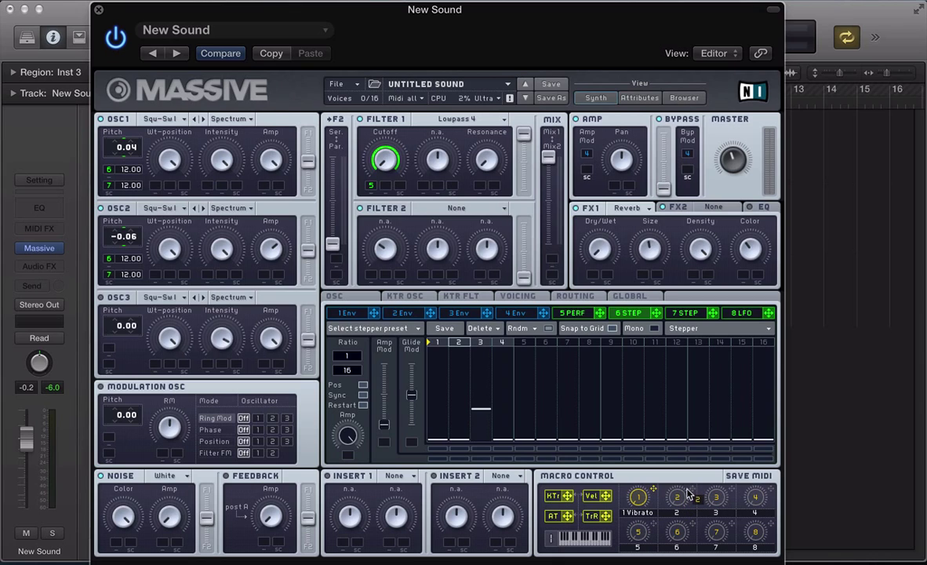
drag(679, 488, 588, 226)
click(642, 274)
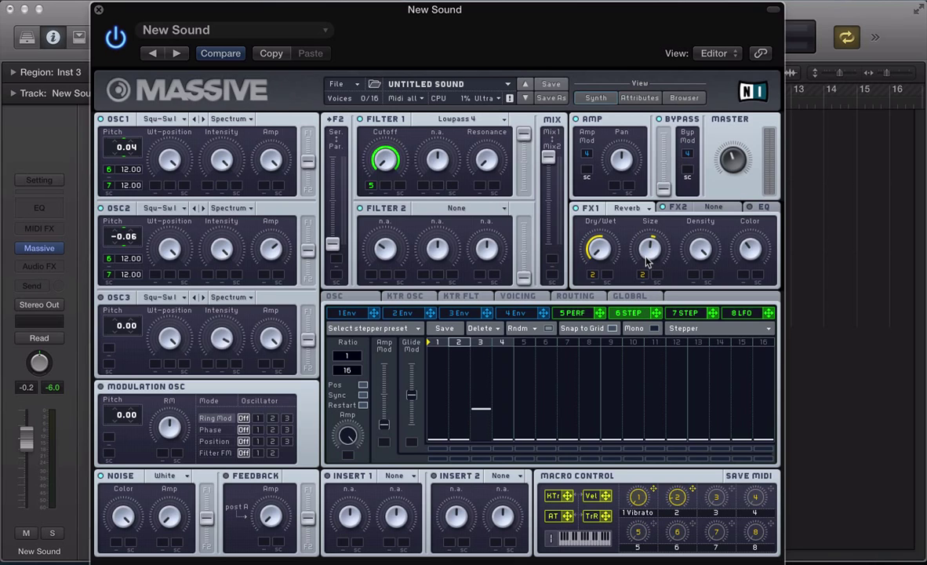
double_click(678, 513)
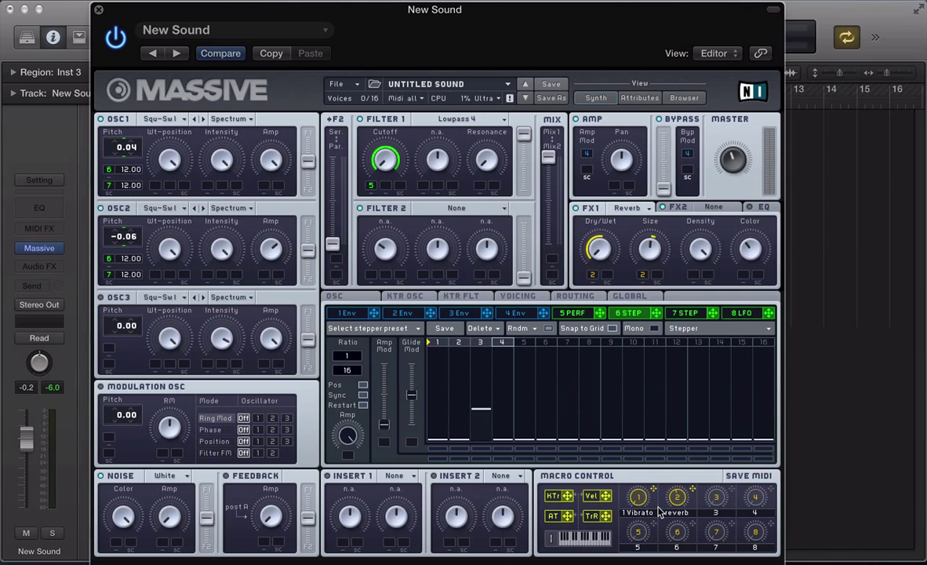
Load Delay Synced in FX2 with left and right times at 1/8, setting Damp and Feedback near their midpoints
click(713, 207)
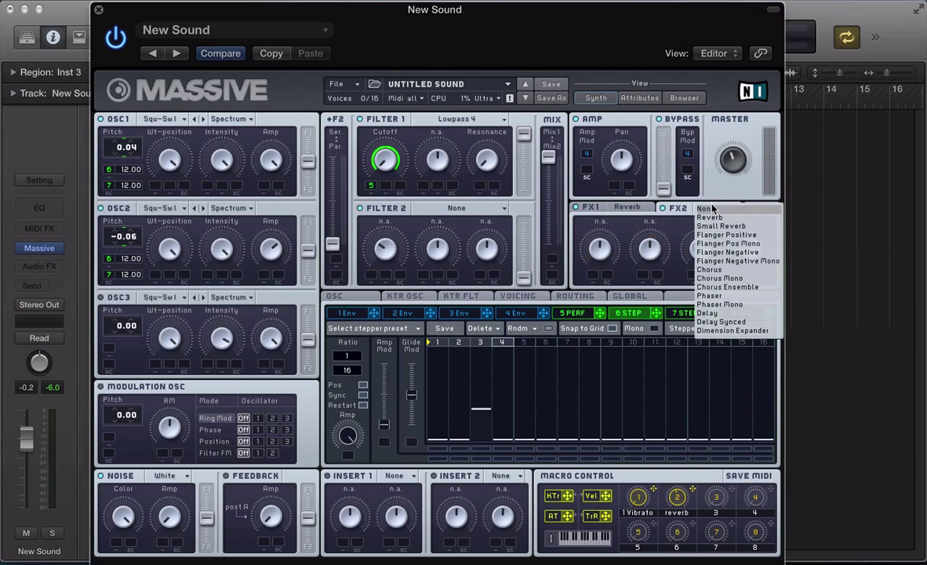
click(716, 321)
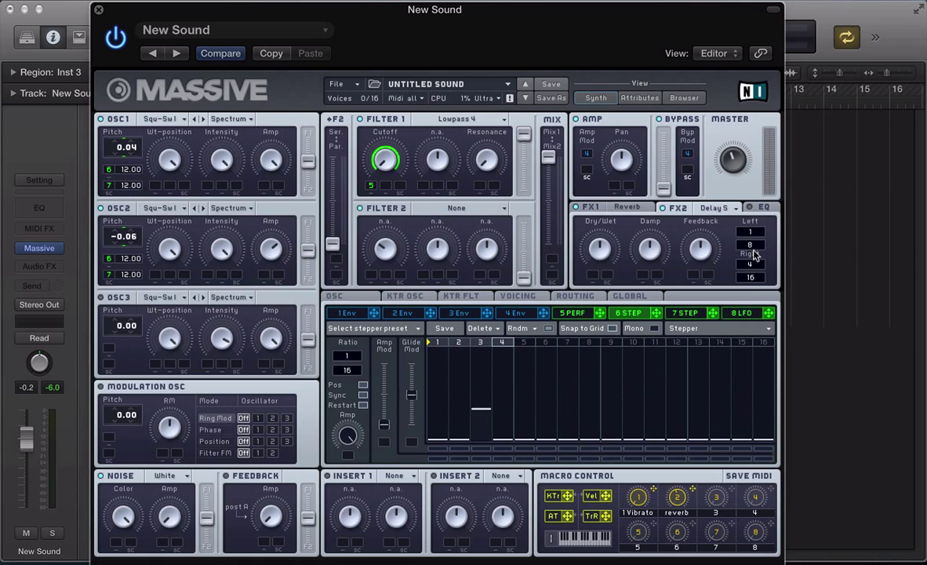
drag(754, 255, 755, 288)
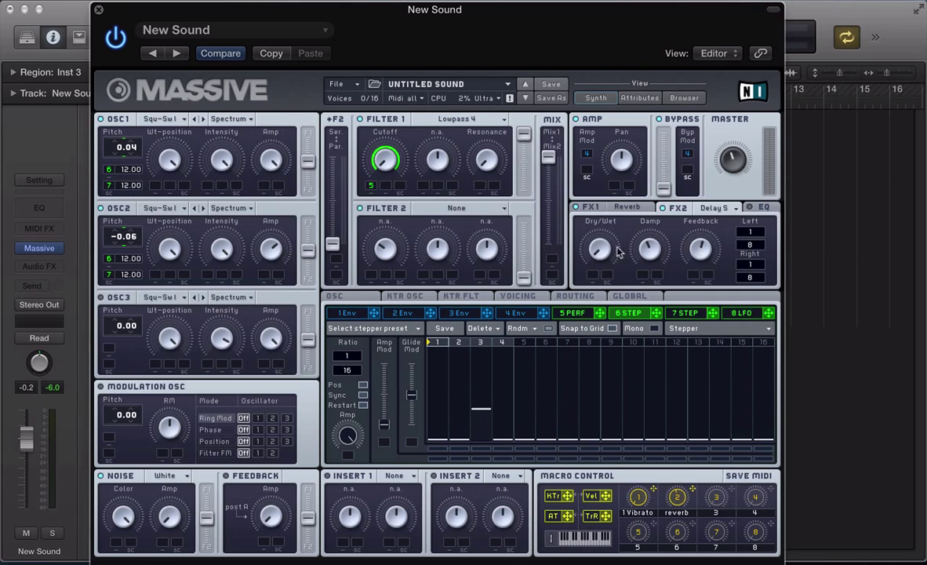
Assign macro 3 to the FX2 delay's Dry/Wet and Damp with upward modulation ranges, and name the macro "delay"
mouse_move(738, 493)
mouse_down()
mouse_move(715, 502)
mouse_move(692, 488)
mouse_move(600, 296)
mouse_move(600, 245)
mouse_move(639, 253)
mouse_move(643, 275)
mouse_up()
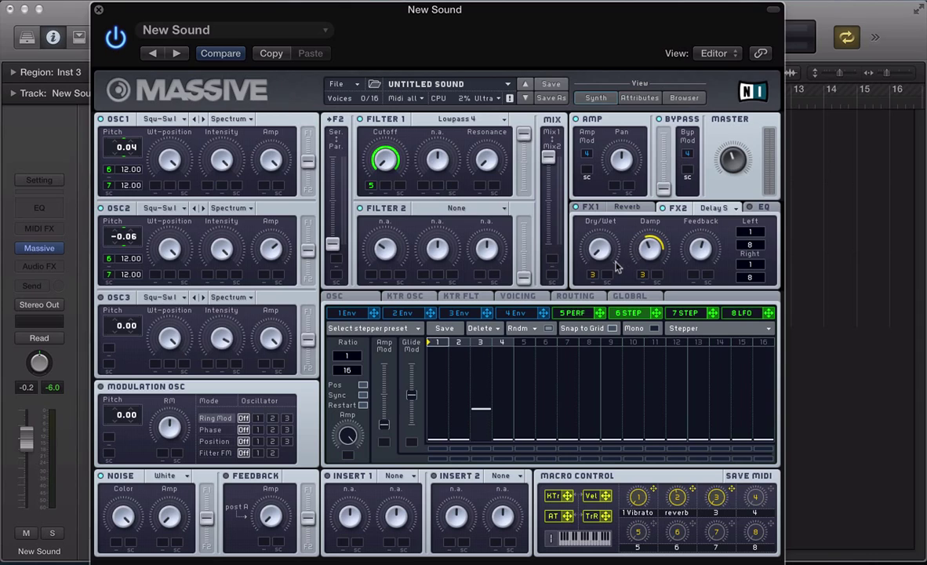
drag(592, 274, 575, 235)
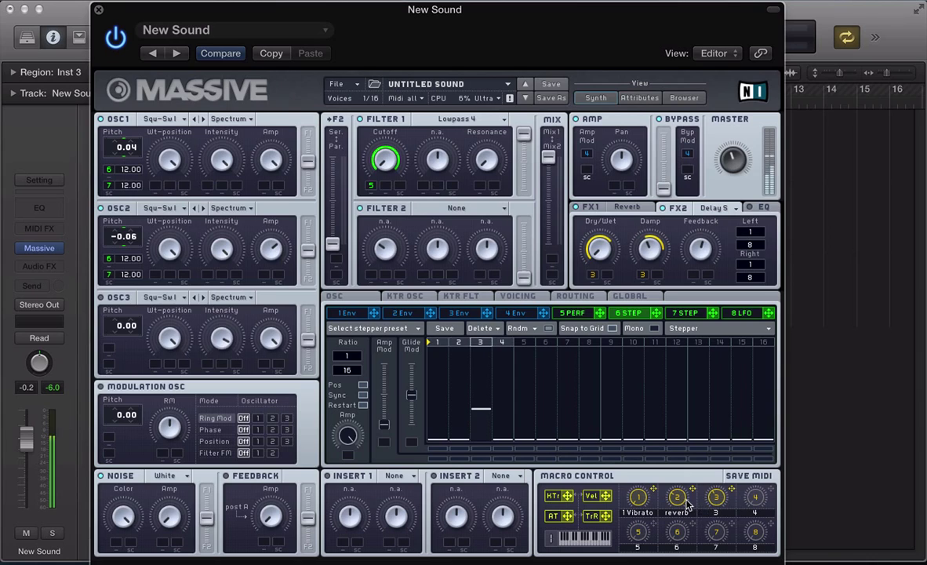
double_click(718, 513)
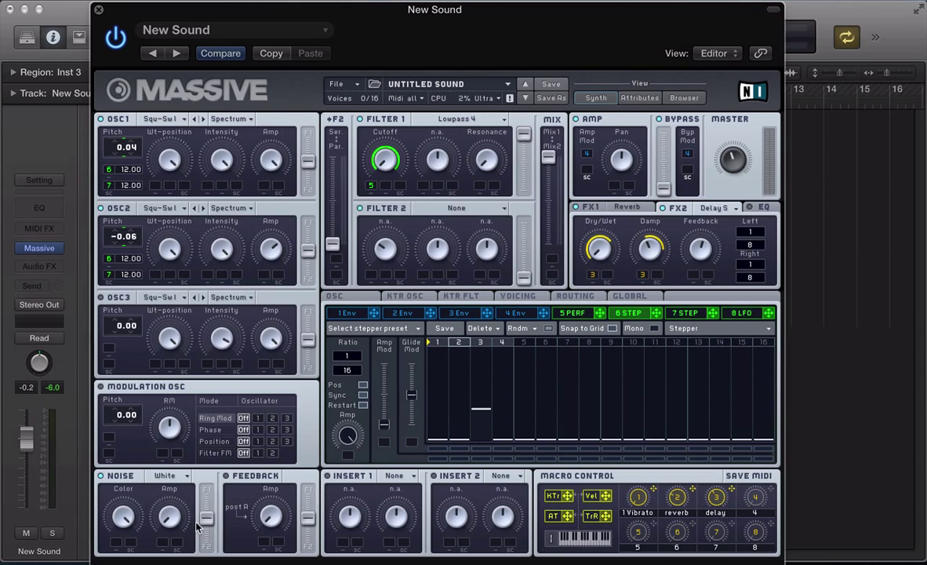
Change the noise type to Bright Noise, easing Color back a little and raising its Amp to just under half
click(163, 475)
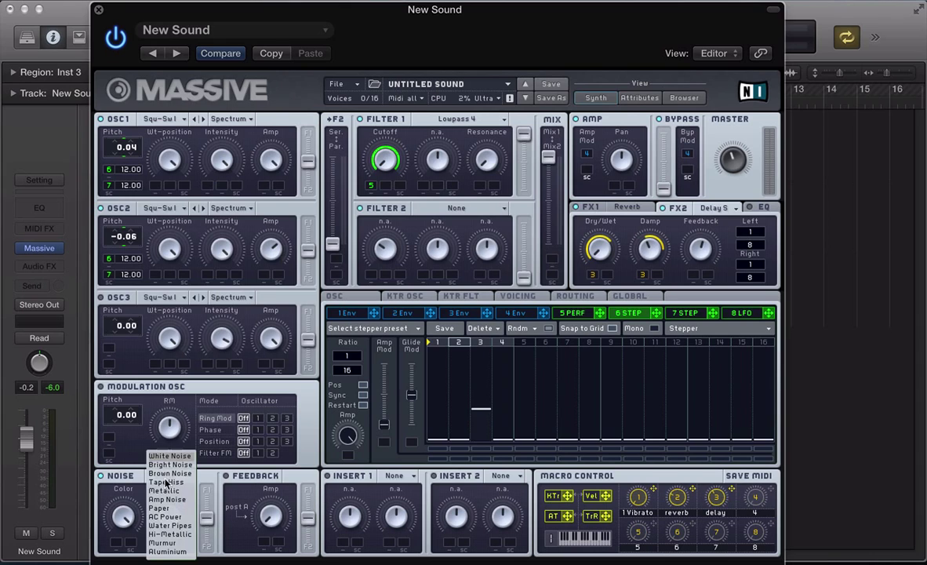
click(168, 465)
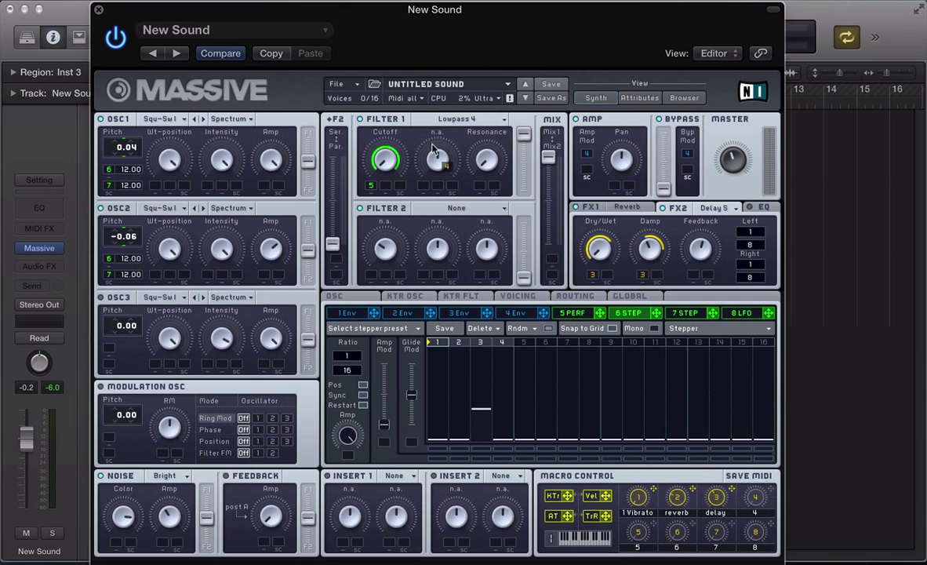
Assign macro 4, named "filter", to Filter 1 Cutoff, place macro 5 in the cutoff's SC slot, and bring up Performer 5
drag(386, 188, 394, 135)
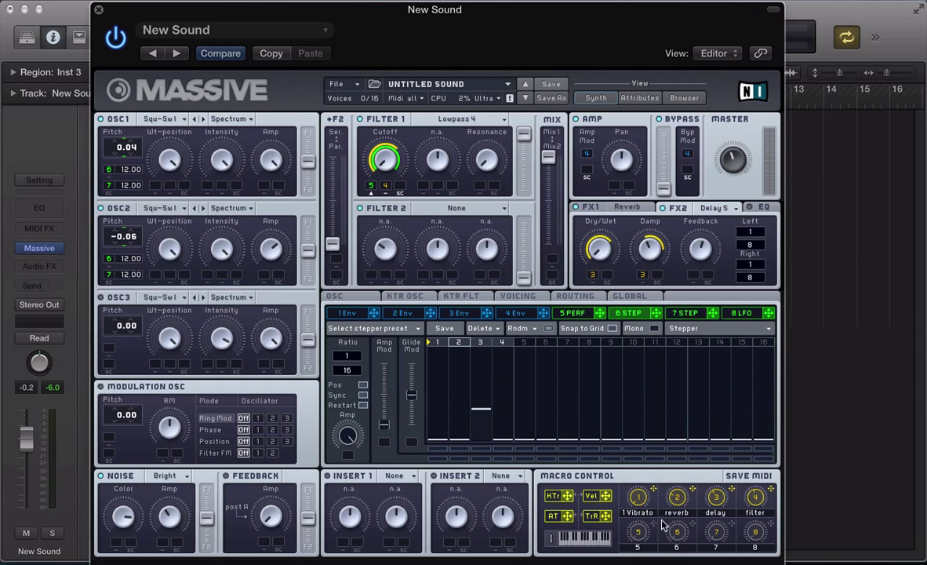
drag(655, 530, 402, 188)
click(570, 313)
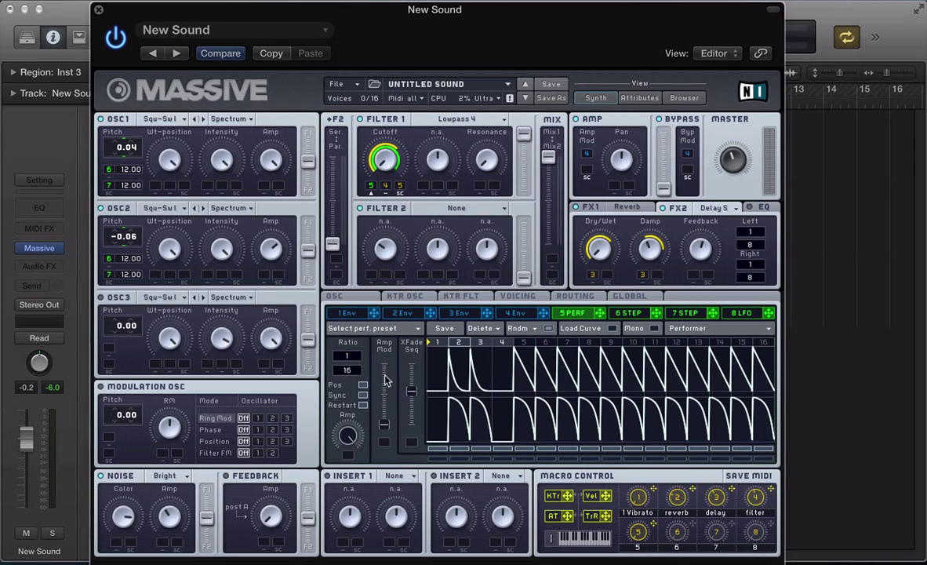